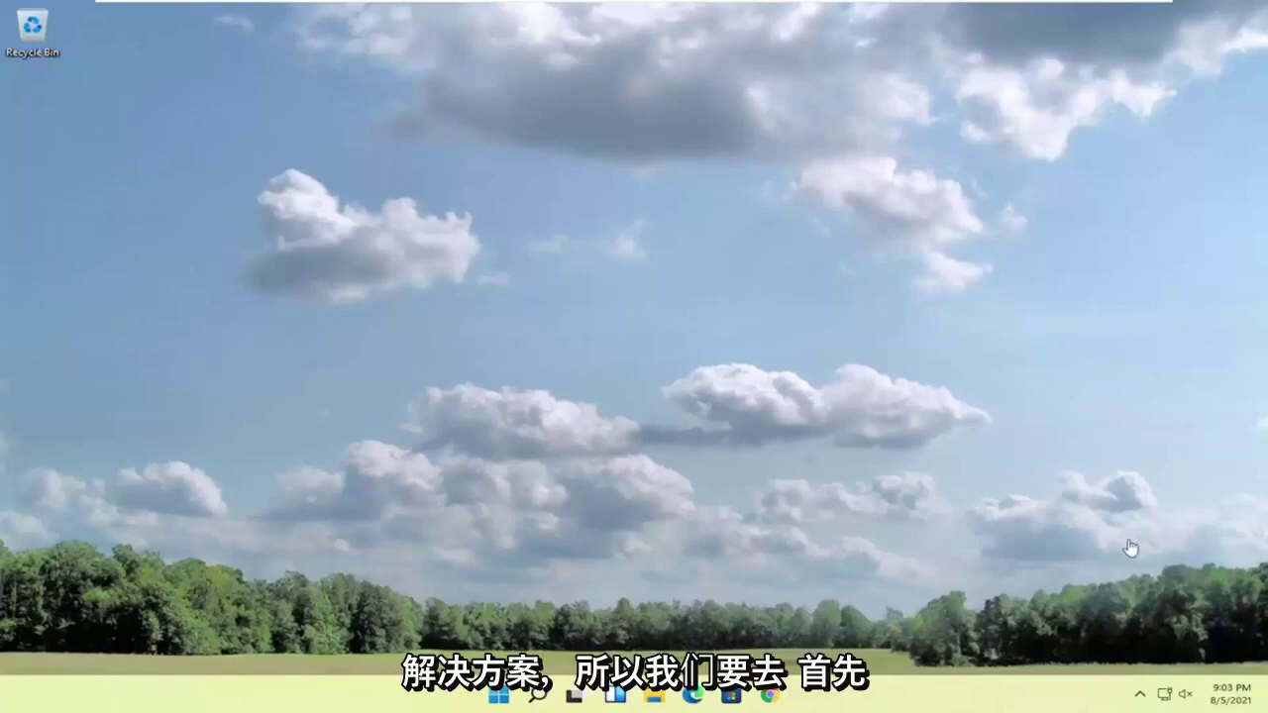
Search Windows for 'services' and launch the Services app from the best match
{"action": "left_click", "coordinate": [540, 696]}
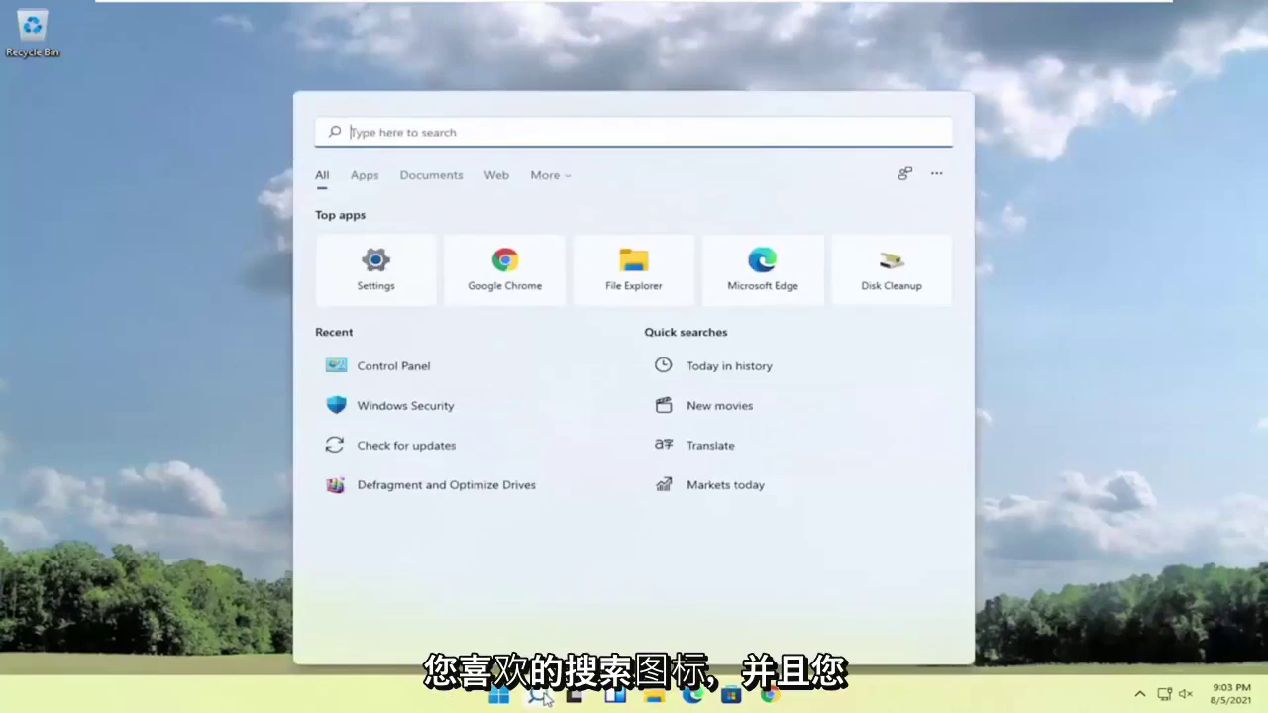
{"action": "type", "text": "services"}
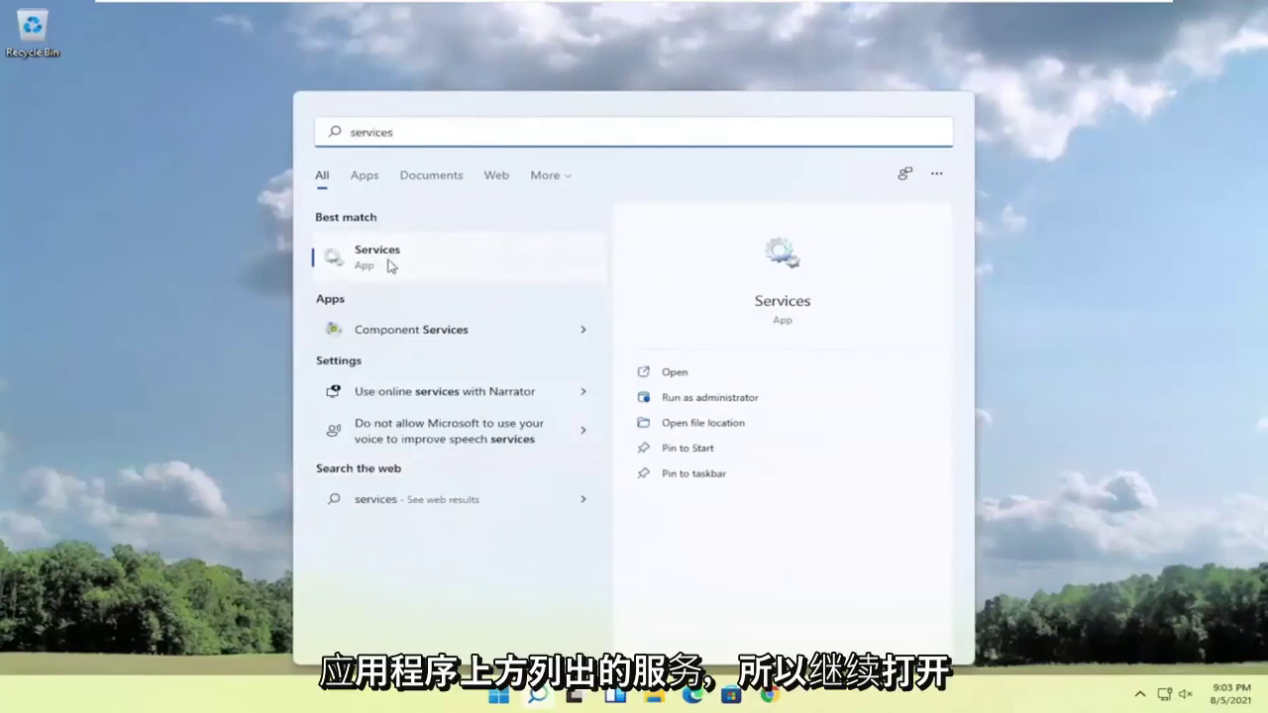
{"action": "left_click", "coordinate": [391, 264]}
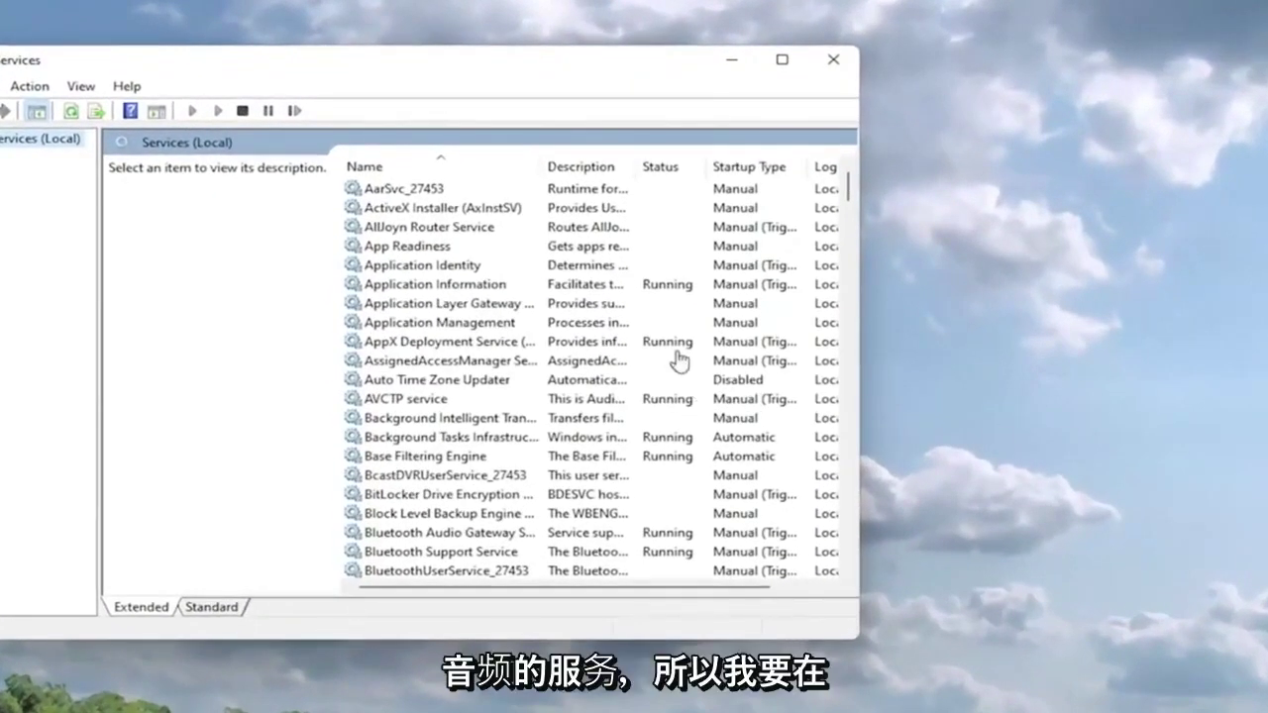
Set the Windows Audio service's startup type to Automatic and apply it
{"action": "left_click_drag", "start_coordinate": [644, 71], "coordinate": [876, 66]}
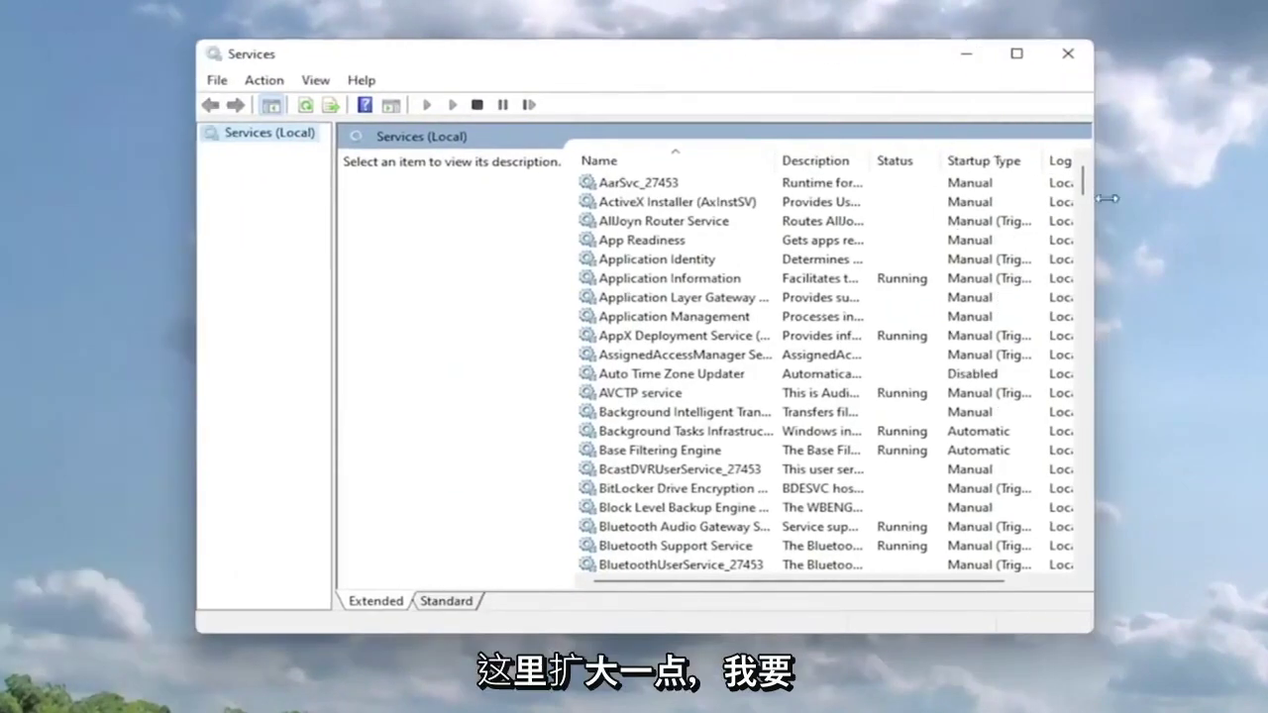
{"action": "left_click_drag", "start_coordinate": [1083, 181], "coordinate": [1098, 503]}
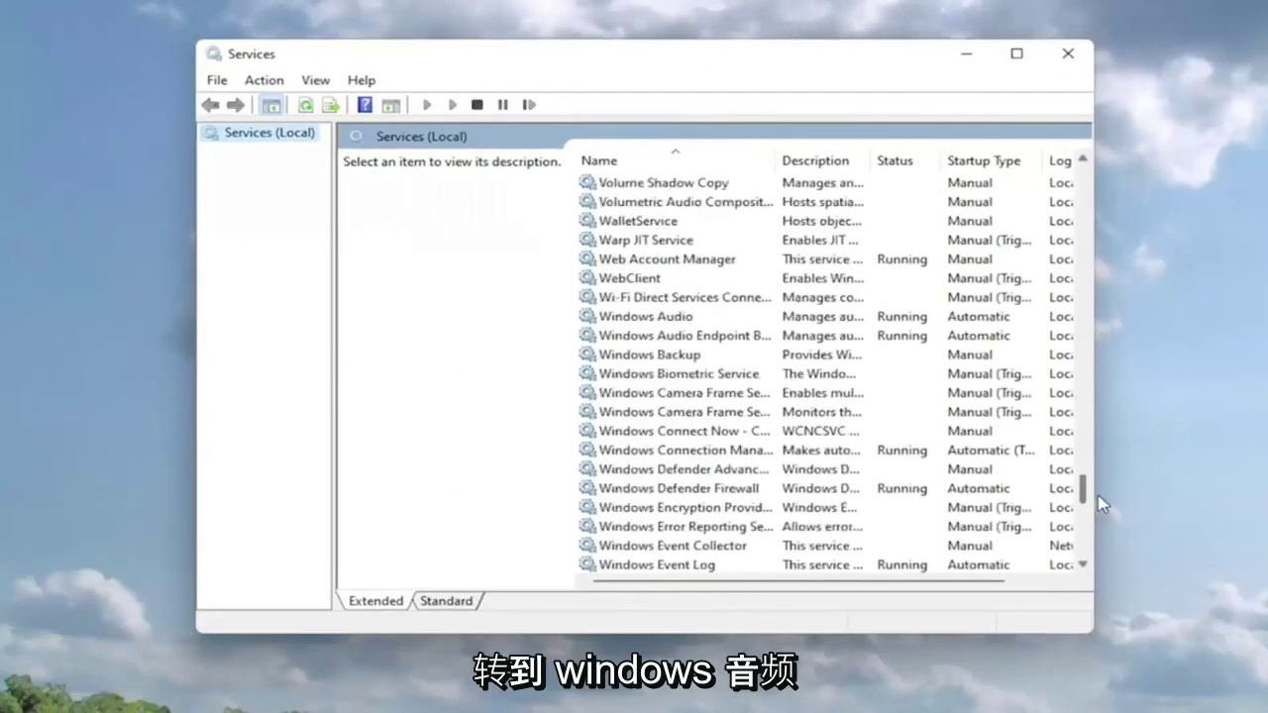
{"action": "scroll", "coordinate": [849, 529], "scroll_direction": "up", "scroll_amount": 4}
{"action": "scroll", "coordinate": [750, 419], "scroll_direction": "up", "scroll_amount": 3}
{"action": "scroll", "coordinate": [748, 424], "scroll_direction": "down", "scroll_amount": 7}
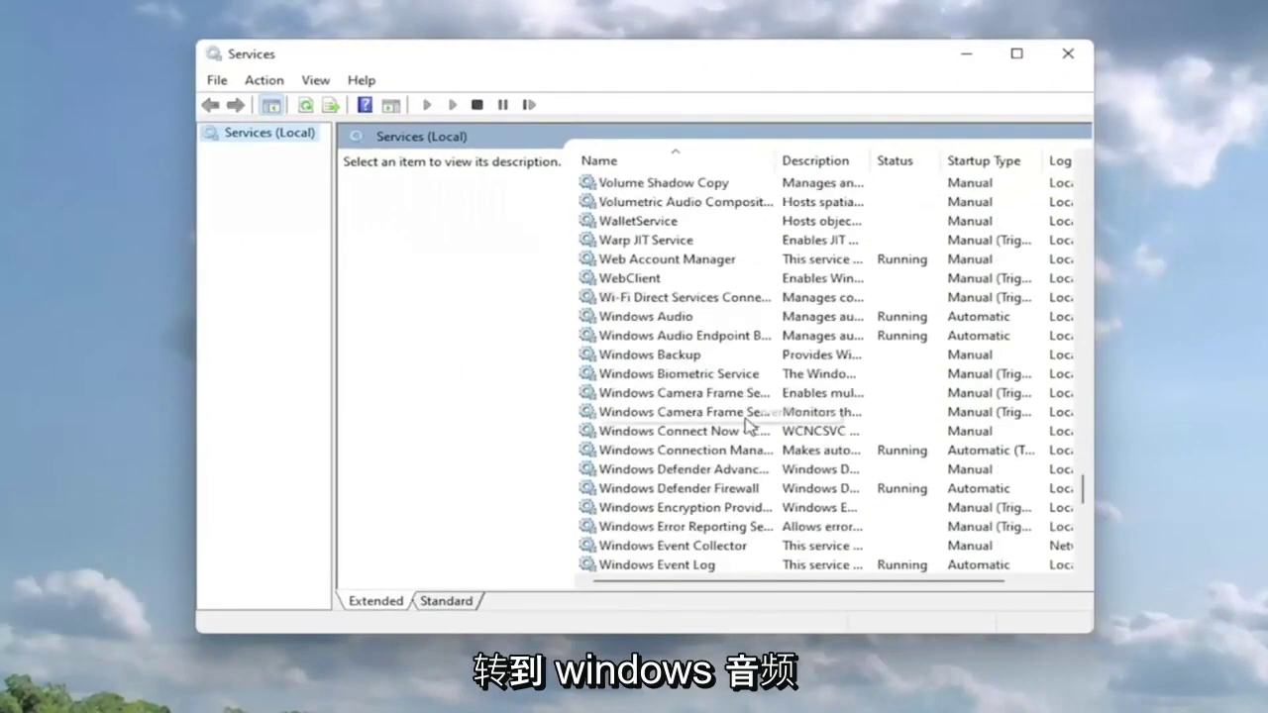
{"action": "left_click", "coordinate": [652, 339]}
{"action": "double_click", "coordinate": [650, 318]}
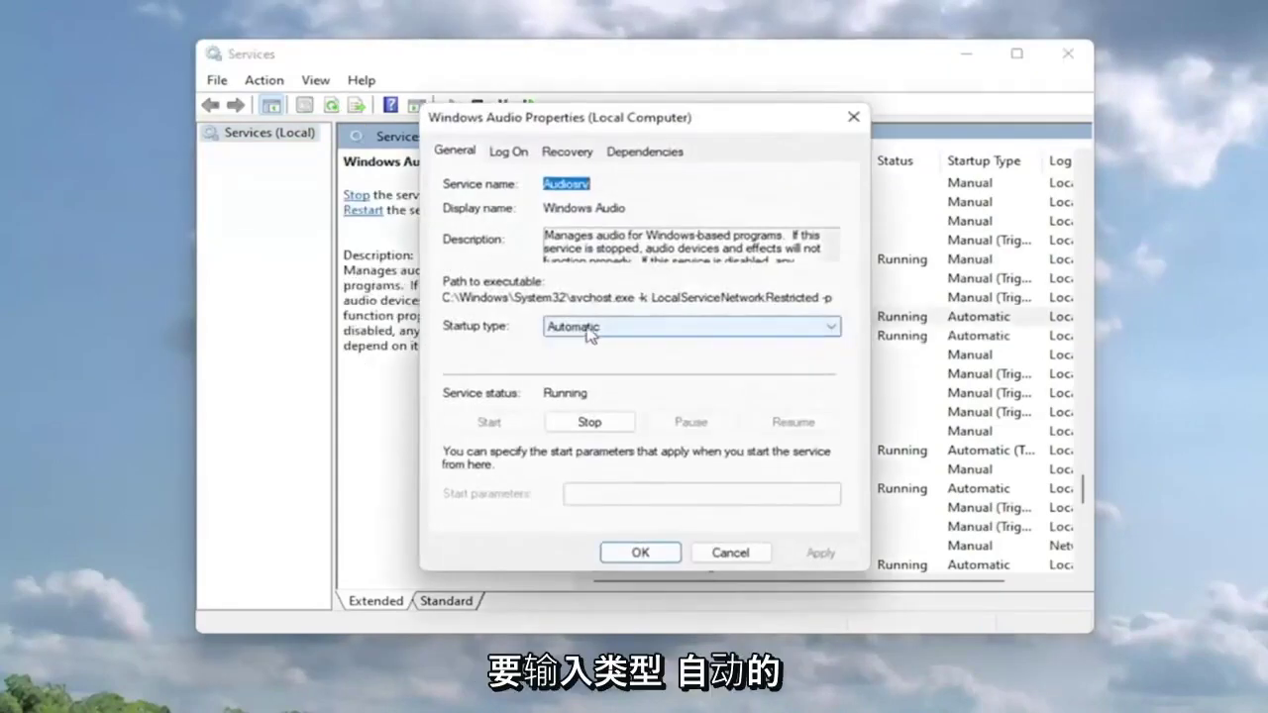
{"action": "left_click", "coordinate": [589, 328]}
{"action": "left_click", "coordinate": [583, 355]}
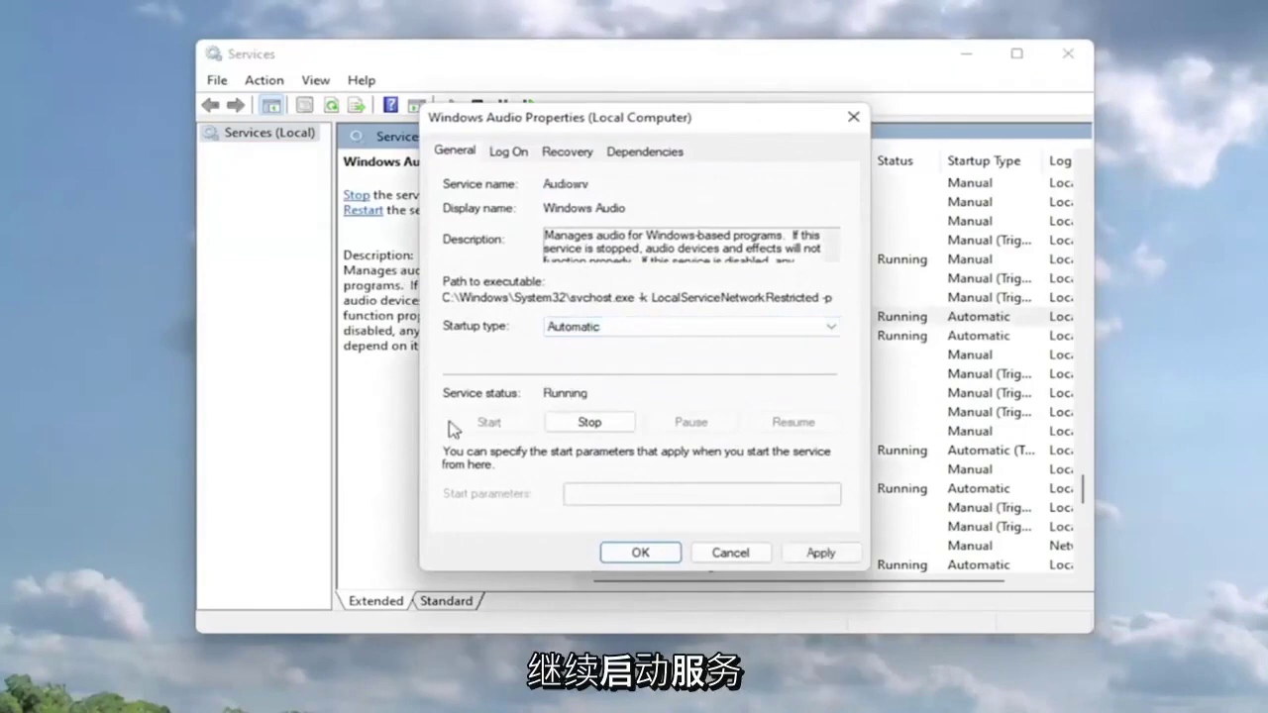
{"action": "left_click", "coordinate": [832, 557]}
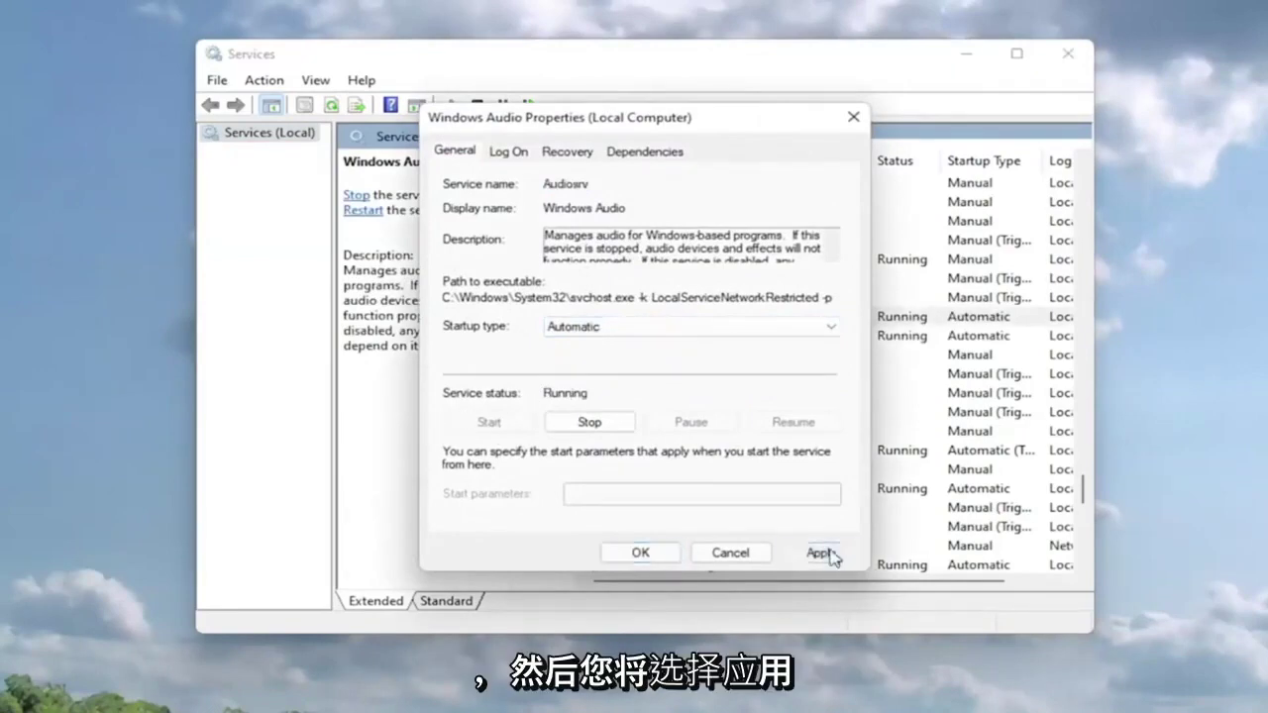
{"action": "left_click", "coordinate": [636, 555]}
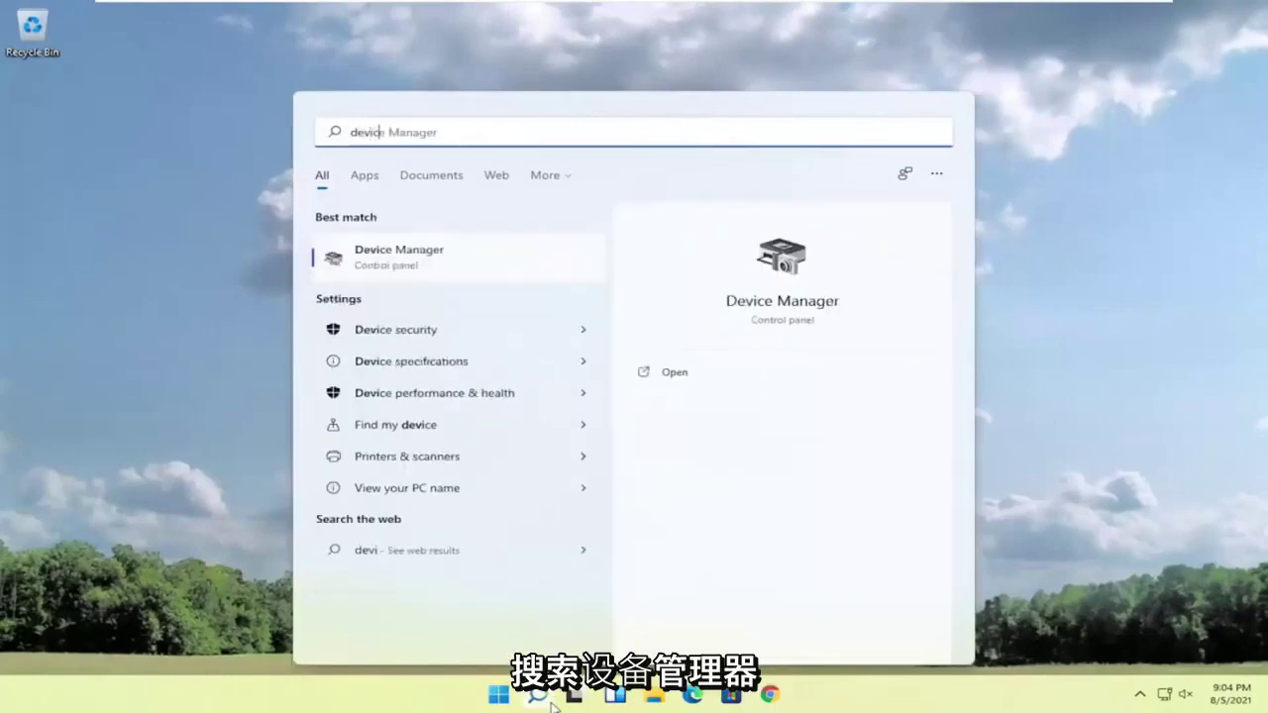
Search for 'device manager' and open Device Manager from the results
{"action": "type", "text": "e manager"}
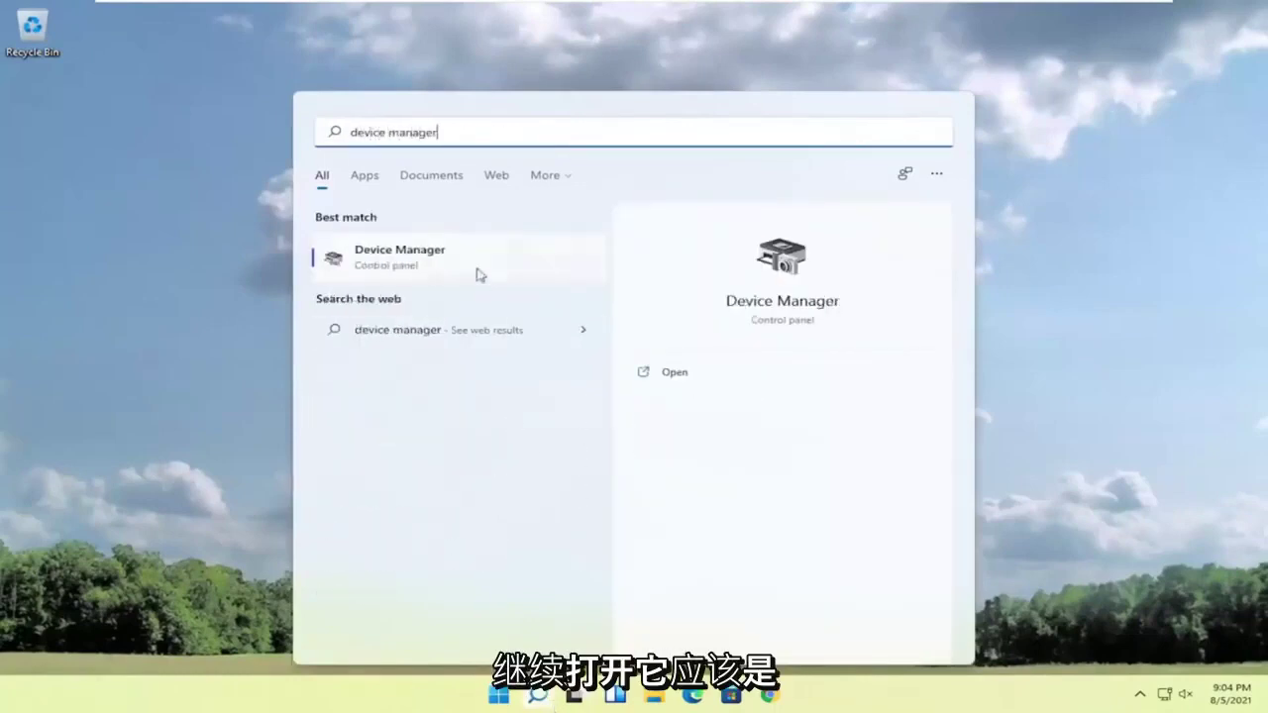
{"action": "left_click", "coordinate": [413, 266]}
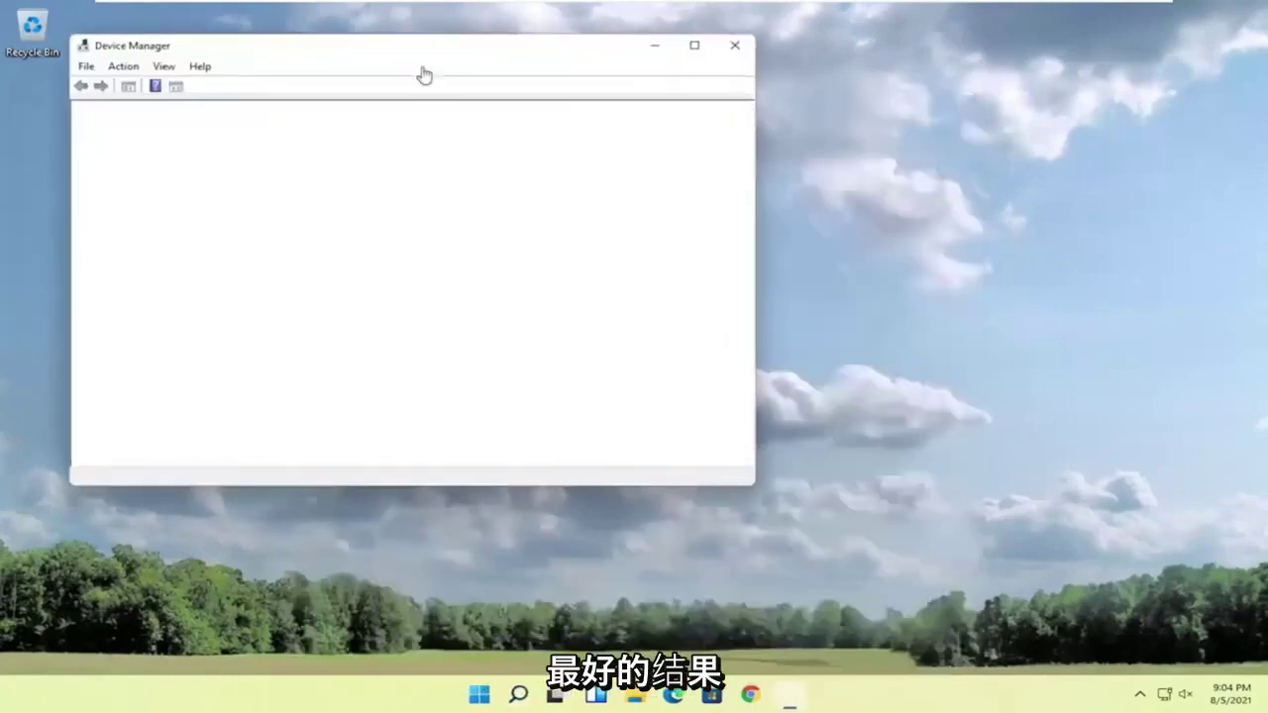
Show the Driver tab of Speakers (High Definition Audio Device) under Audio inputs and outputs
{"action": "left_click_drag", "start_coordinate": [419, 51], "coordinate": [602, 97]}
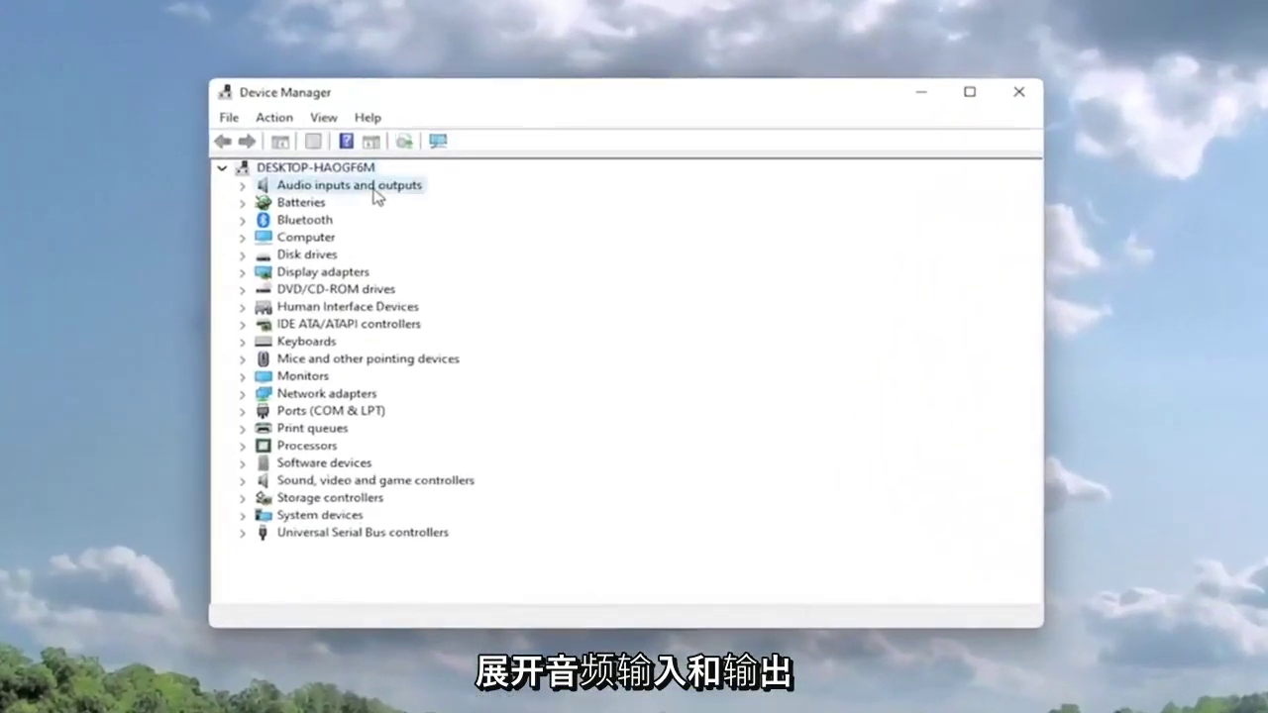
{"action": "double_click", "coordinate": [377, 184]}
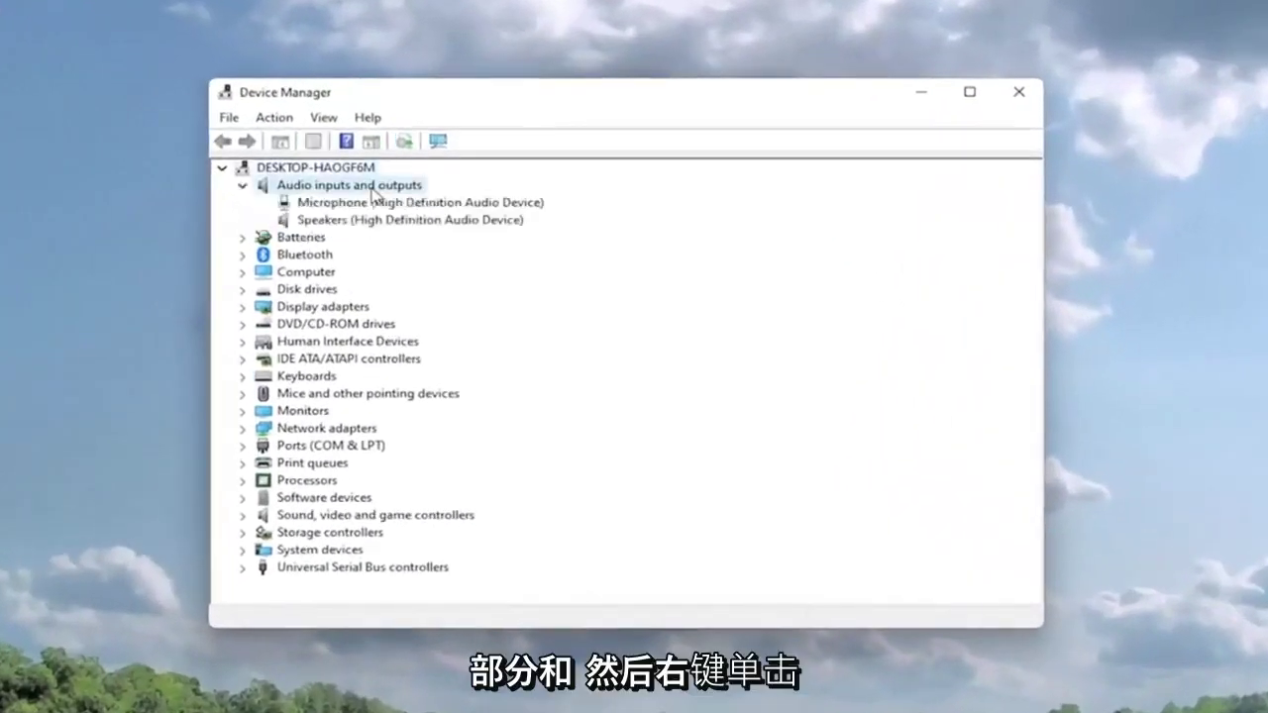
{"action": "left_click", "coordinate": [327, 222]}
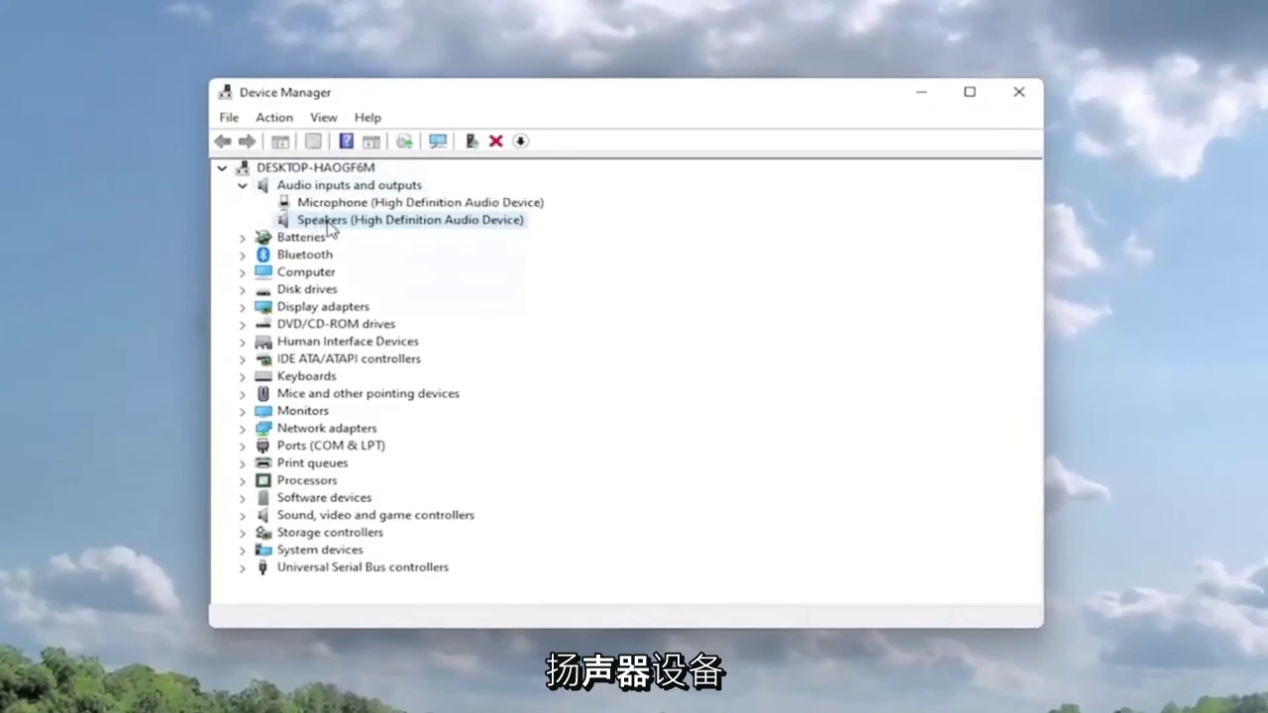
{"action": "right_click", "coordinate": [330, 225]}
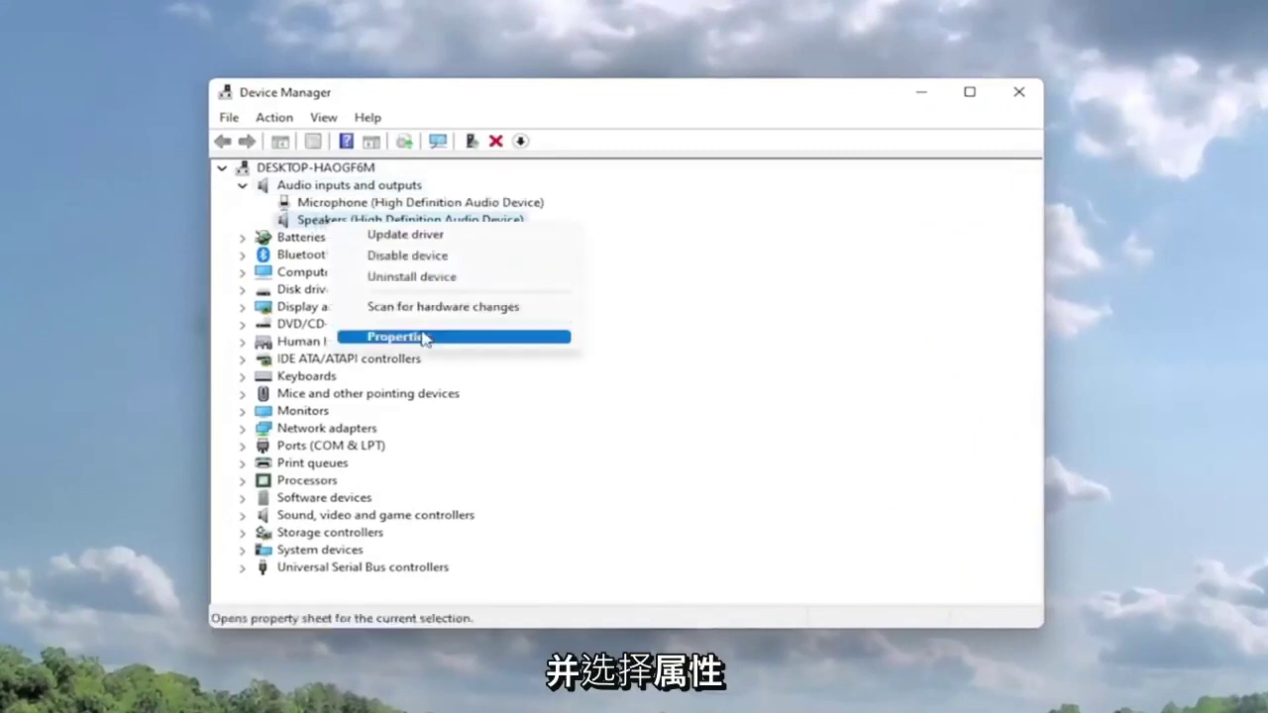
{"action": "left_click", "coordinate": [424, 338]}
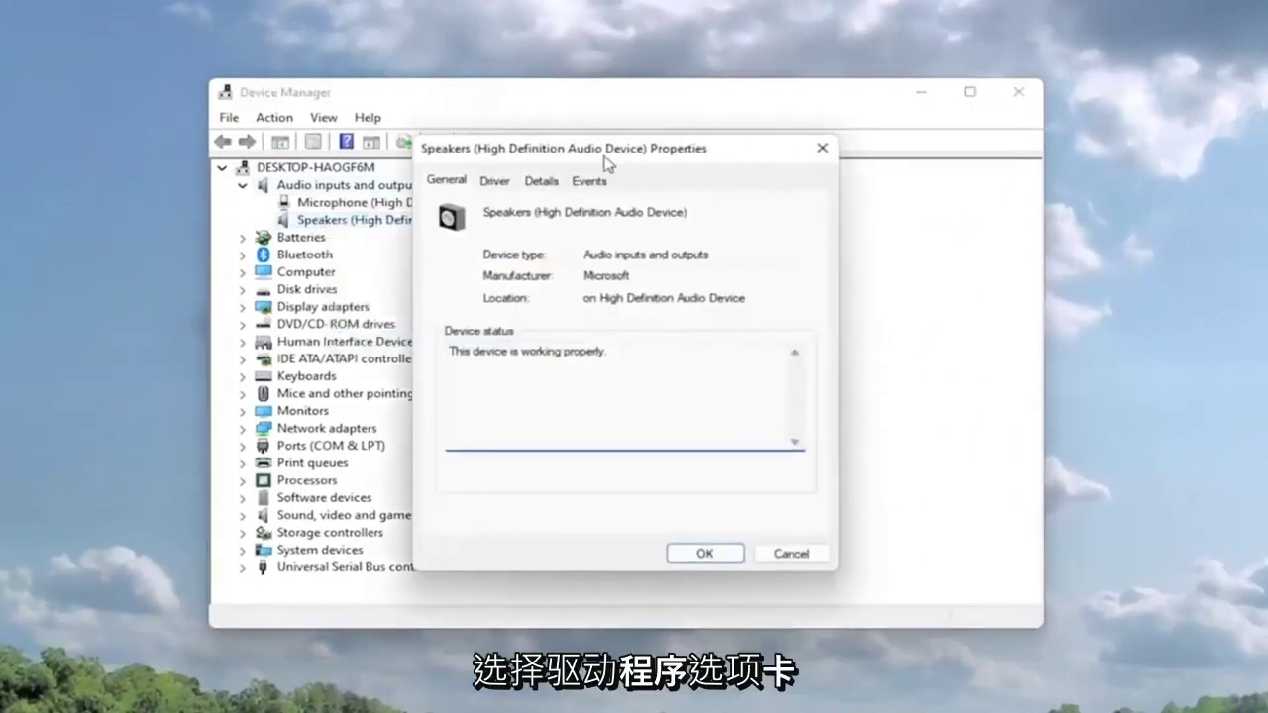
{"action": "left_click_drag", "start_coordinate": [607, 162], "coordinate": [610, 141]}
{"action": "left_click", "coordinate": [499, 160]}
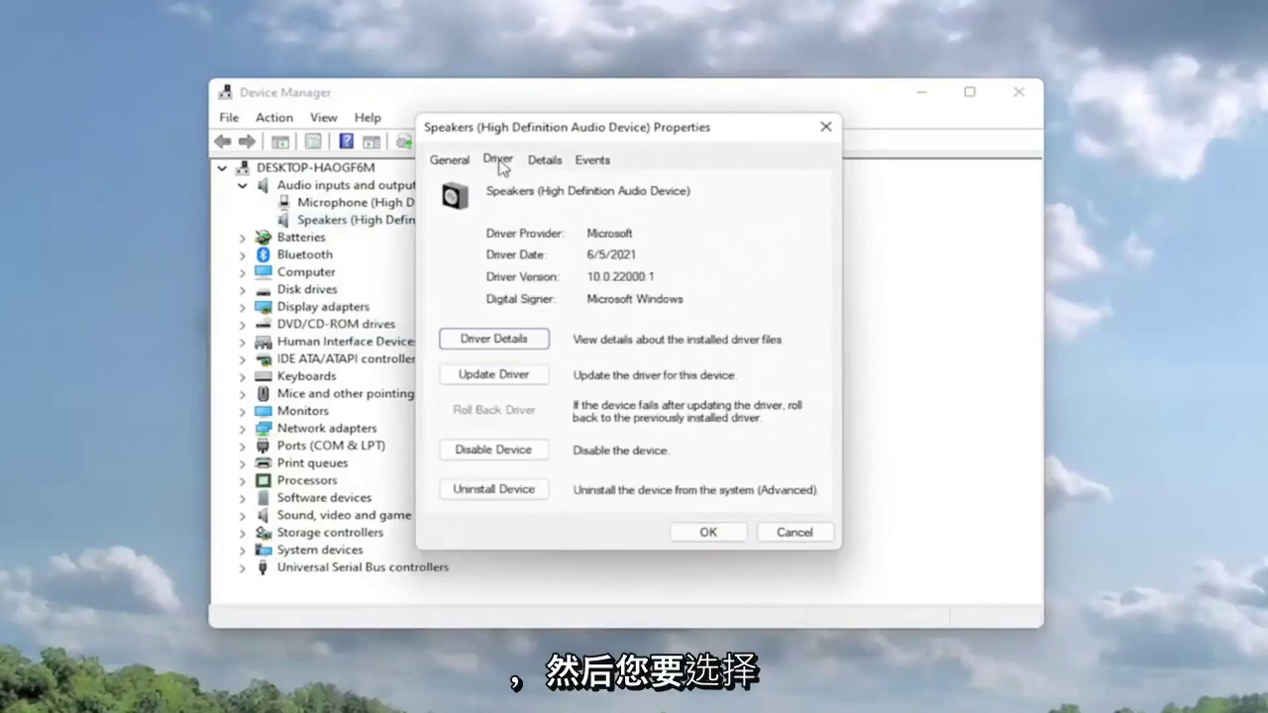
Run an automatic driver search for Speakers, then return to the search-method page
{"action": "left_click", "coordinate": [485, 375]}
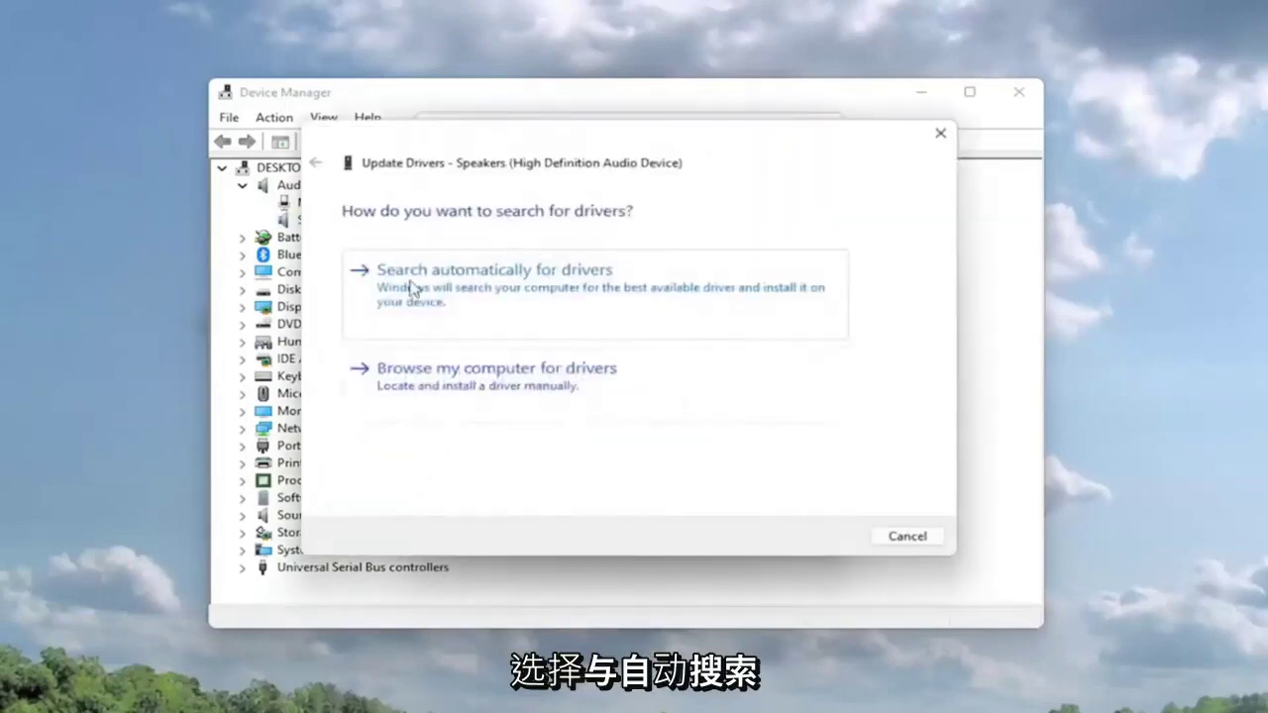
{"action": "left_click", "coordinate": [572, 299]}
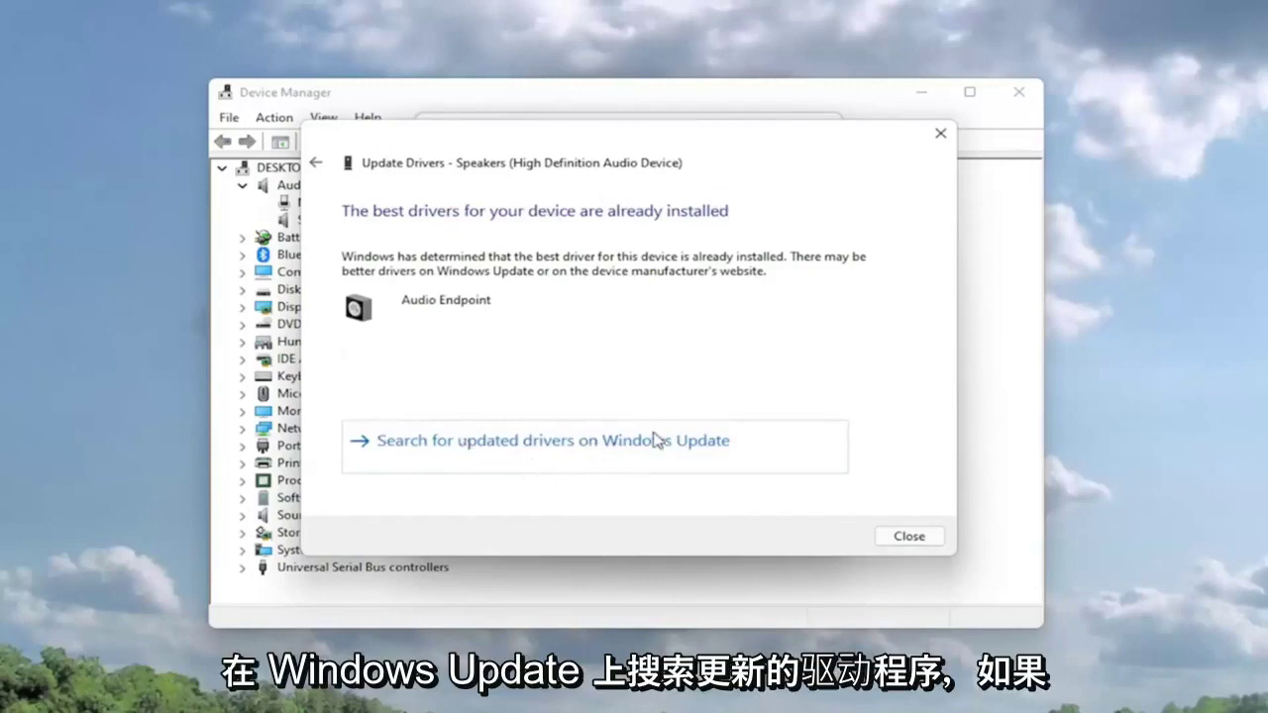
{"action": "left_click", "coordinate": [316, 163]}
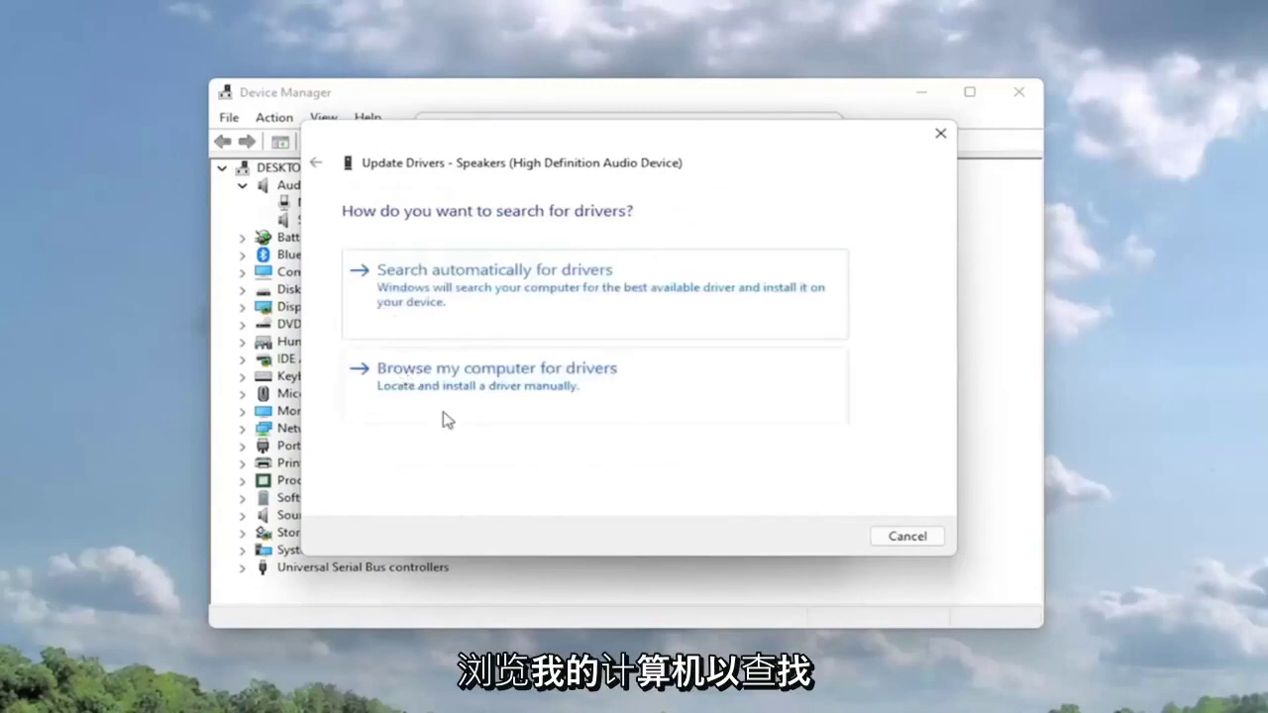
Install the Audio Endpoint driver for Speakers from the compatible driver list, then close the windows
{"action": "left_click", "coordinate": [606, 388]}
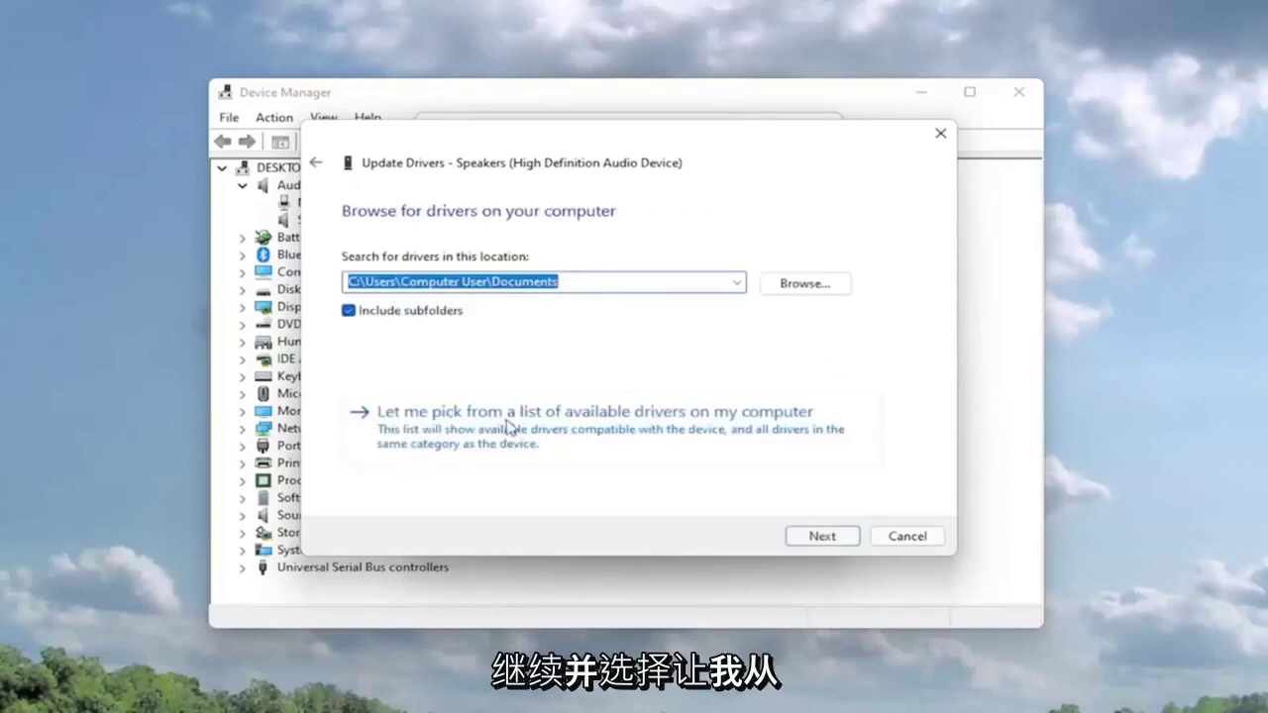
{"action": "left_click", "coordinate": [613, 406]}
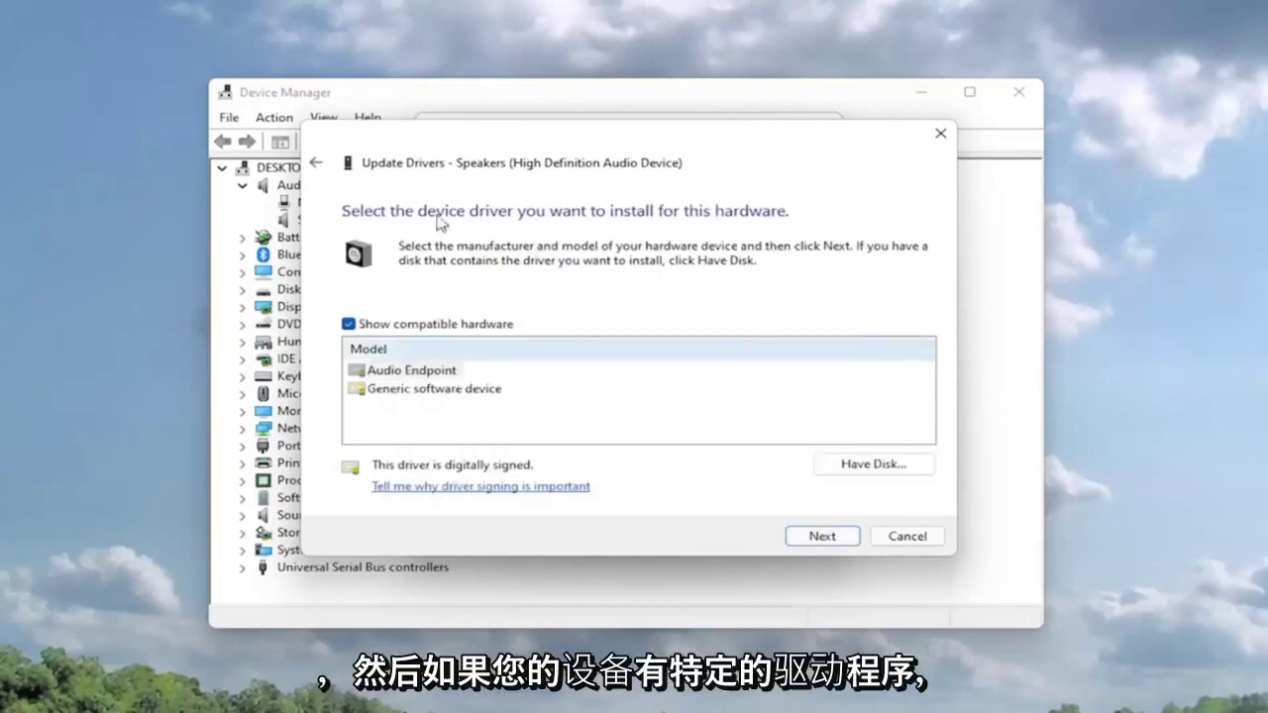
{"action": "left_click", "coordinate": [411, 374]}
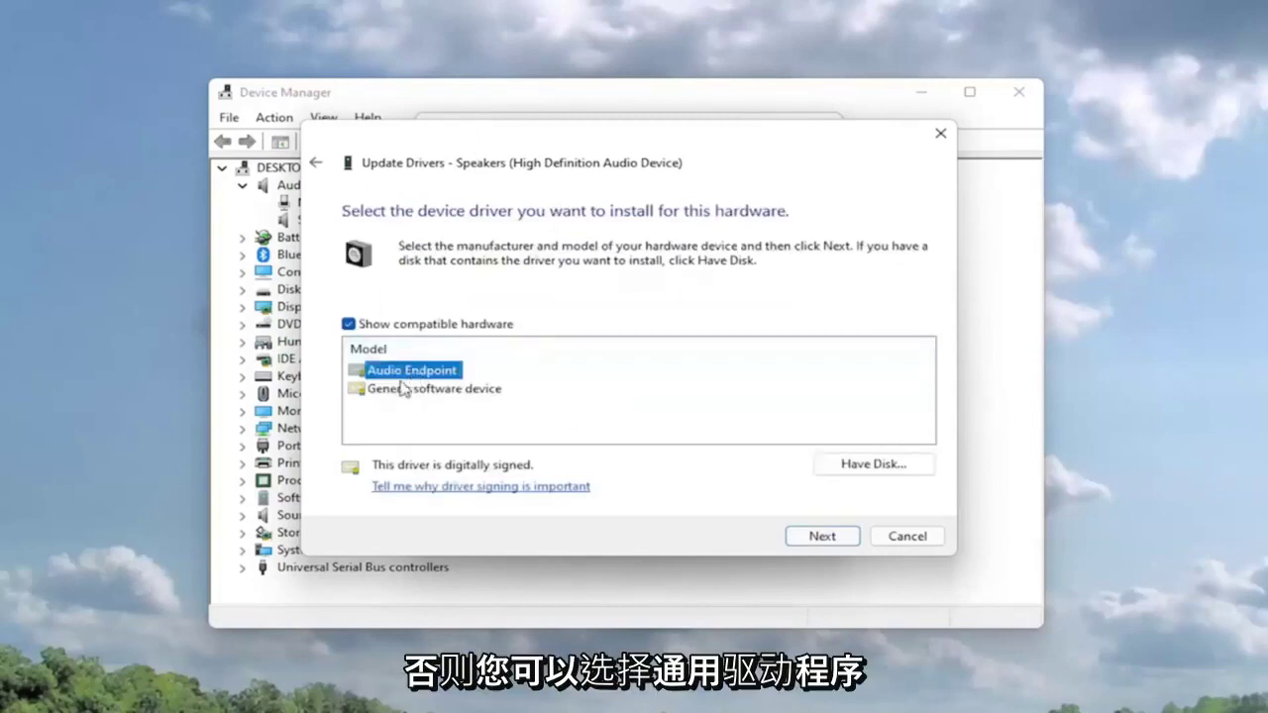
{"action": "left_click", "coordinate": [403, 390]}
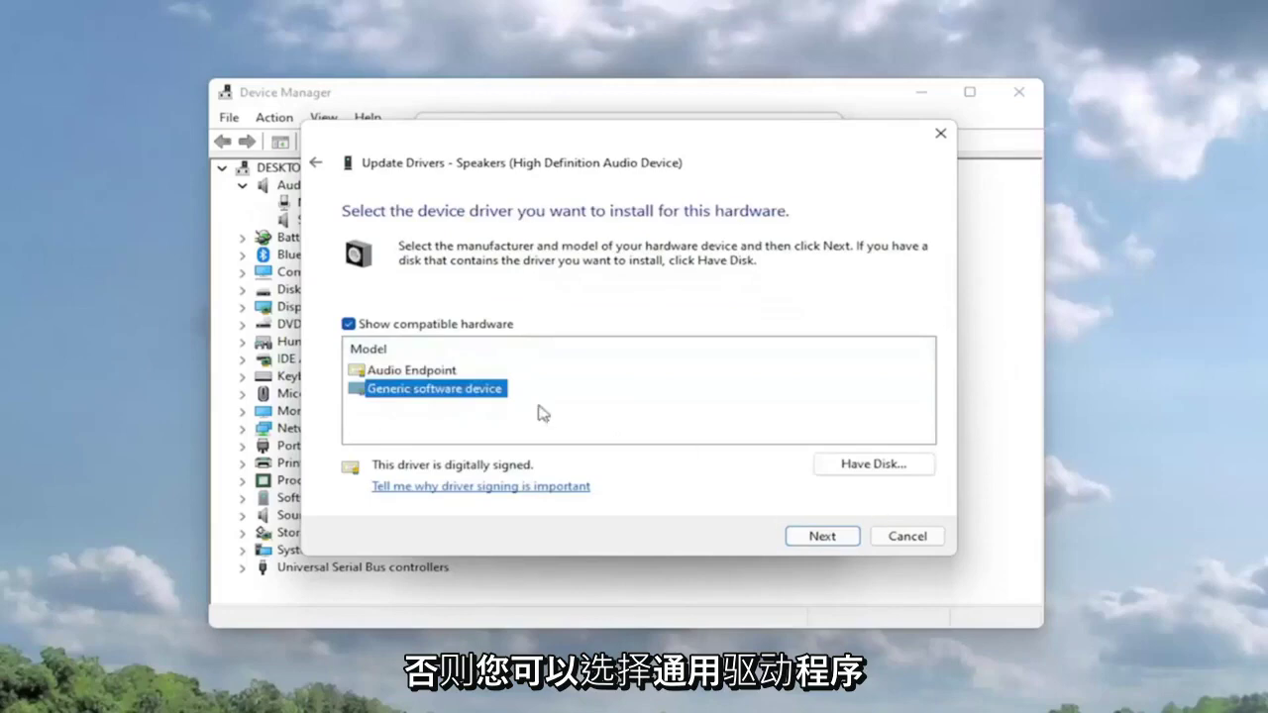
{"action": "left_click", "coordinate": [416, 371]}
{"action": "left_click", "coordinate": [792, 536]}
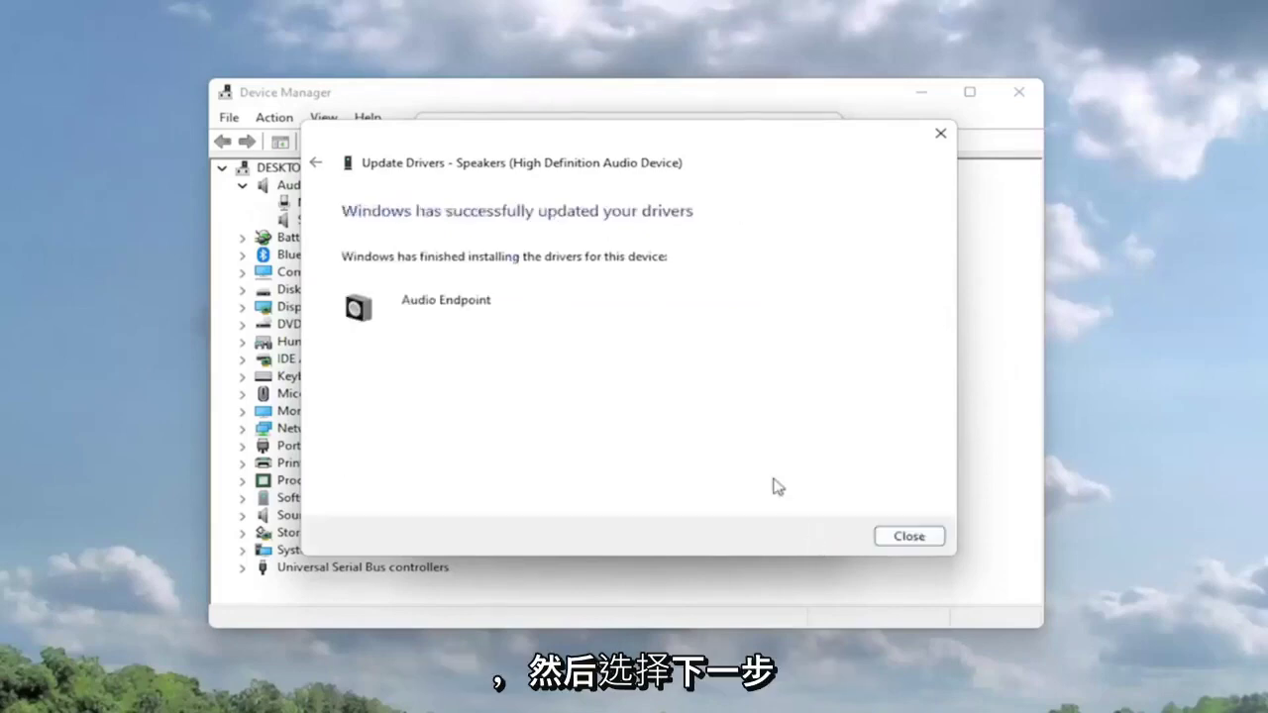
{"action": "left_click", "coordinate": [911, 540]}
{"action": "left_click", "coordinate": [825, 127]}
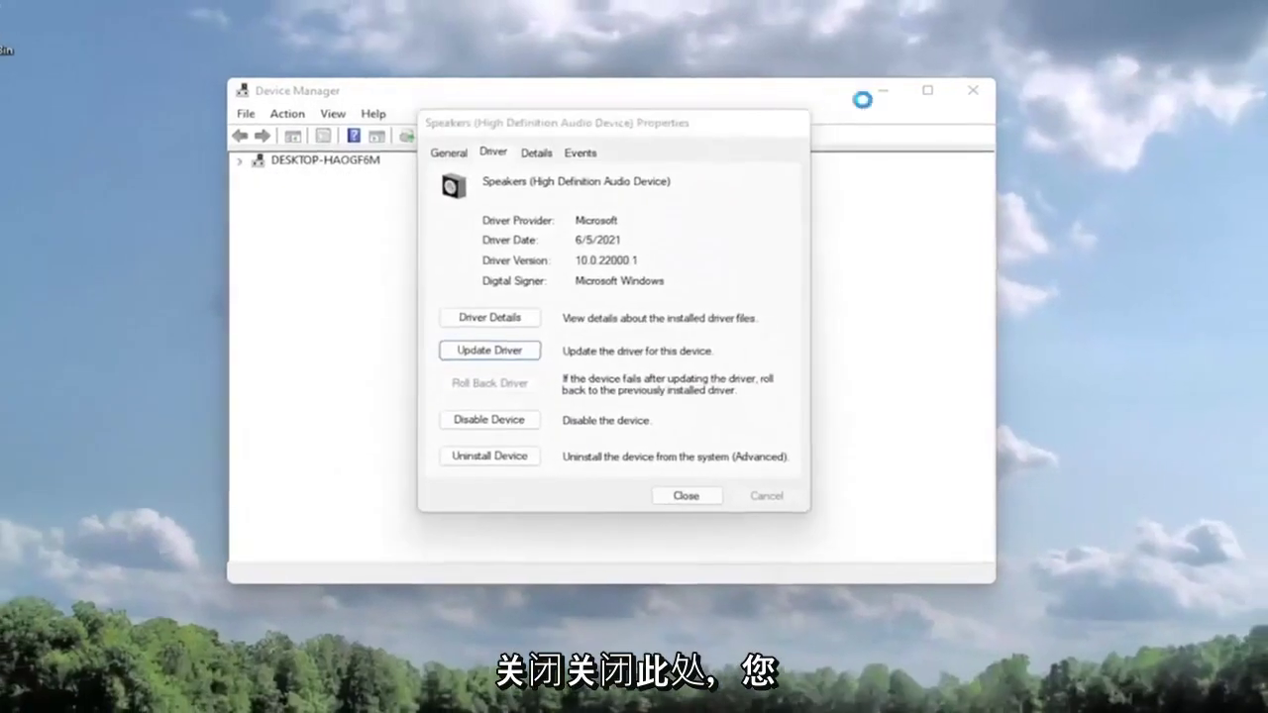